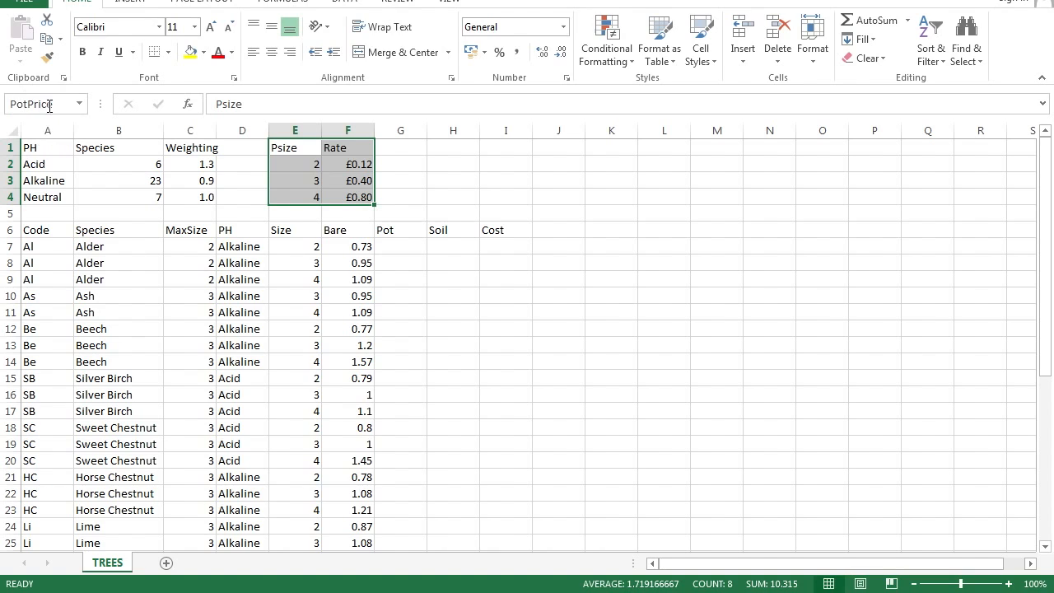
Step: Name the pot size and rate table in E1:F4 PotPrice
type("PotPrice")
key("Return")
Step: Examine the names of the weighting cells C2:C4, the first tree's size cell and the name of the table in E1:F4
left_click(187, 167)
left_click(181, 183)
left_click(180, 202)
left_click(195, 165)
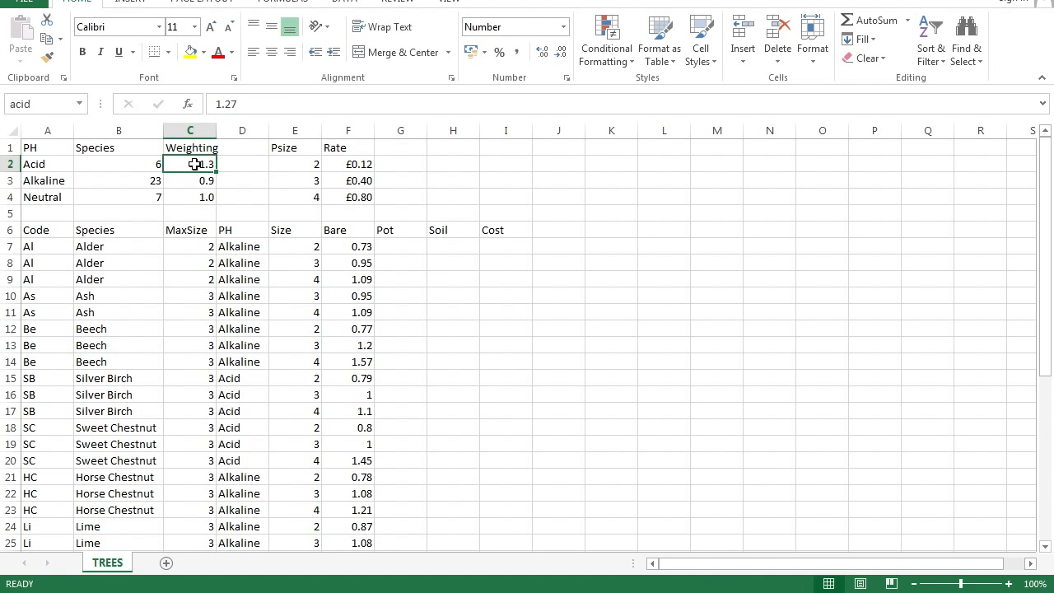
left_click(192, 181)
left_click(190, 198)
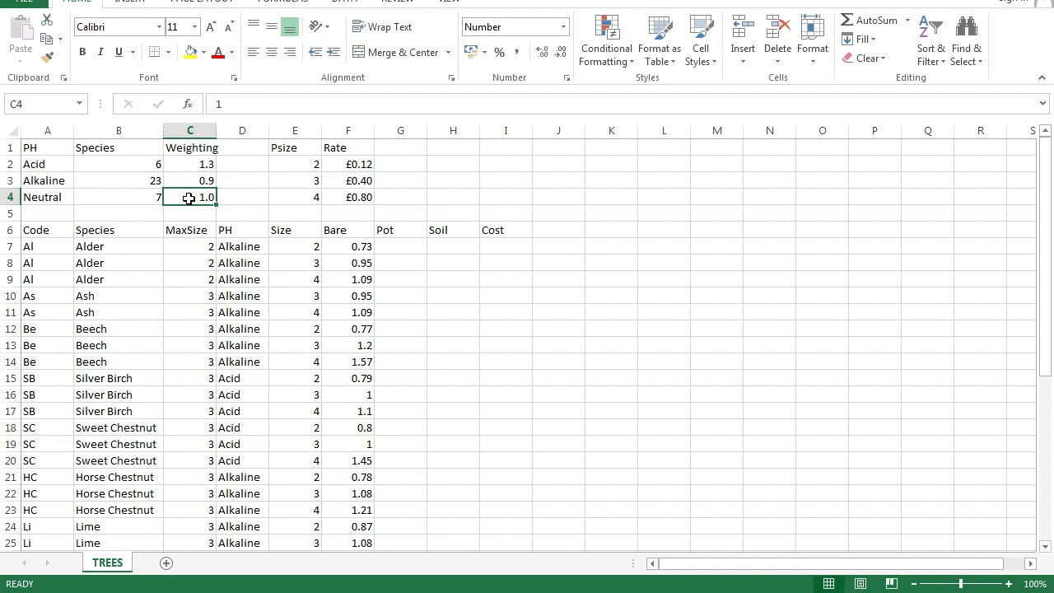
left_click(400, 248)
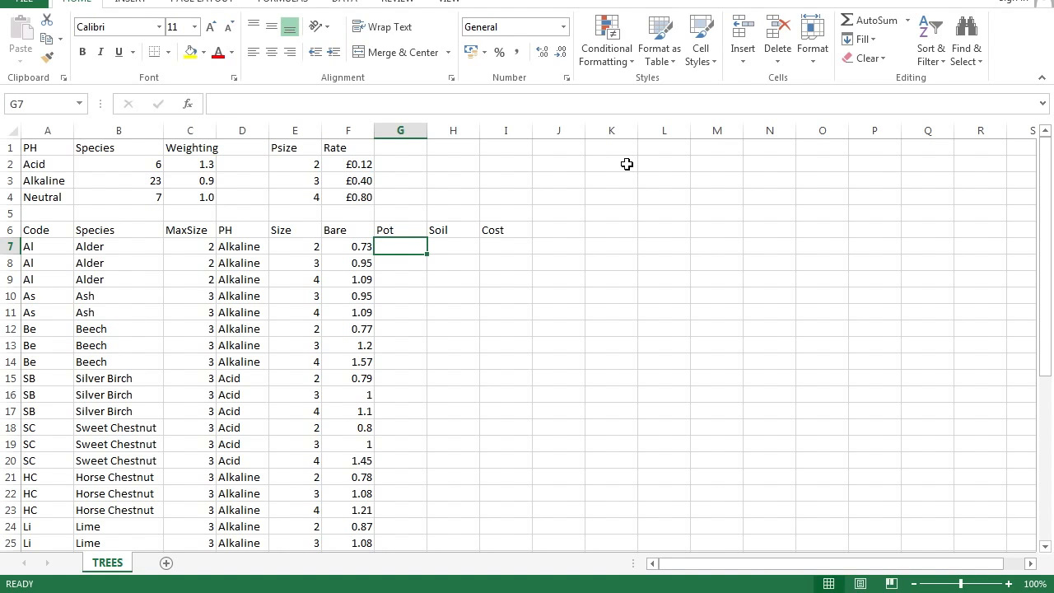
left_click(308, 245)
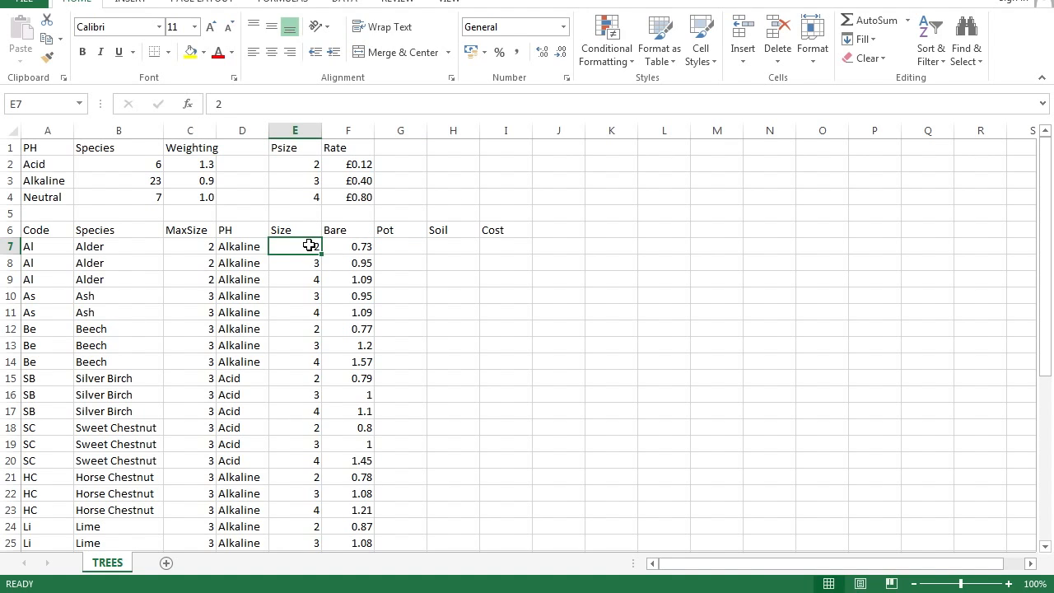
left_click_drag(287, 148, 342, 200)
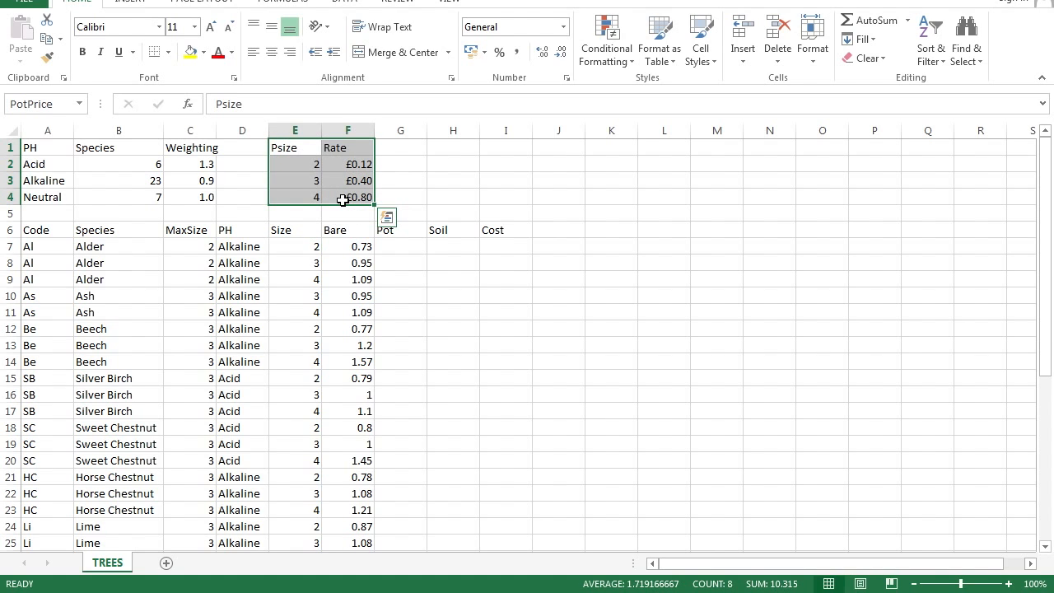
Step: Enter =VLOOKUP(E7,PotPrice,2,FALSE) in G7 to look up the first tree's pot price
left_click(410, 247)
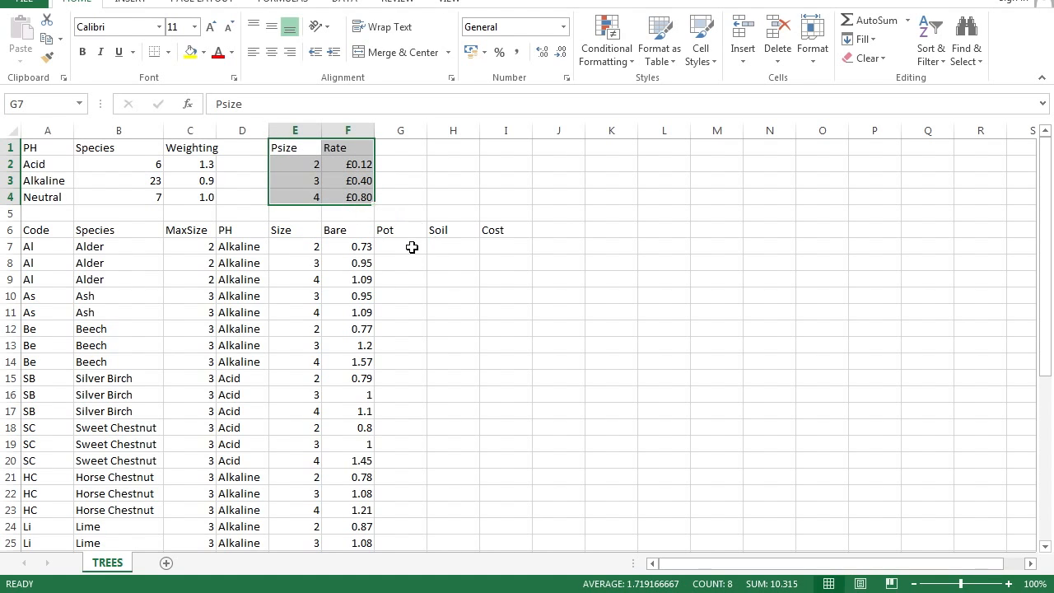
left_click(276, 103)
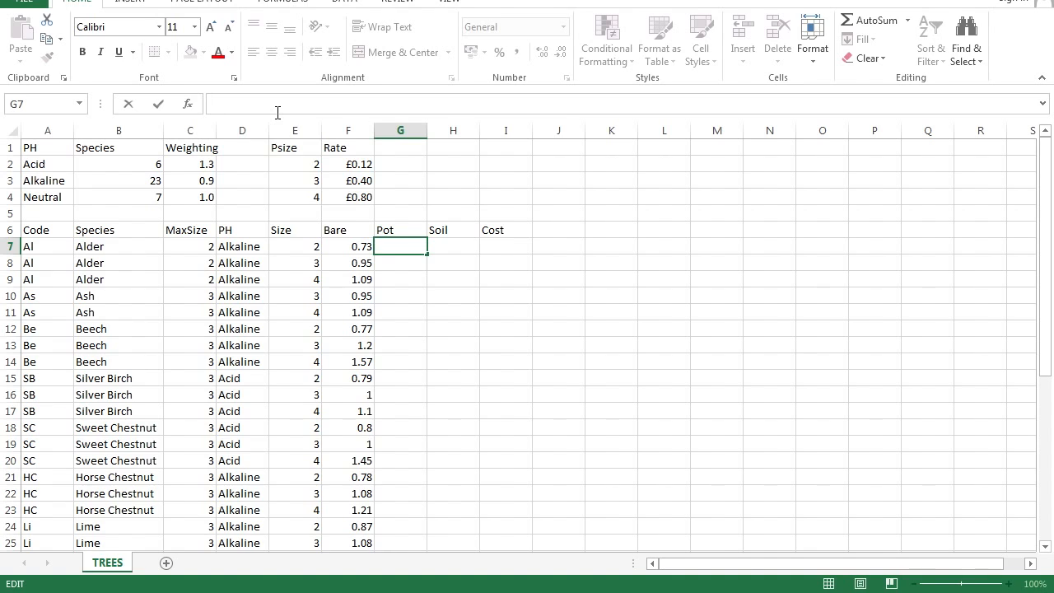
type("=VLOOKUP(")
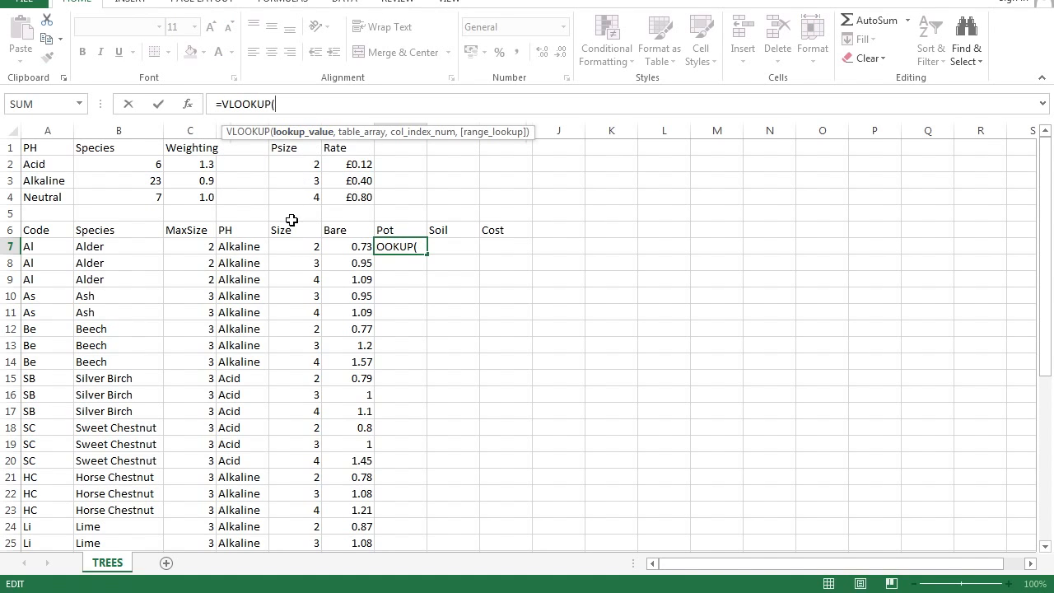
left_click(291, 249)
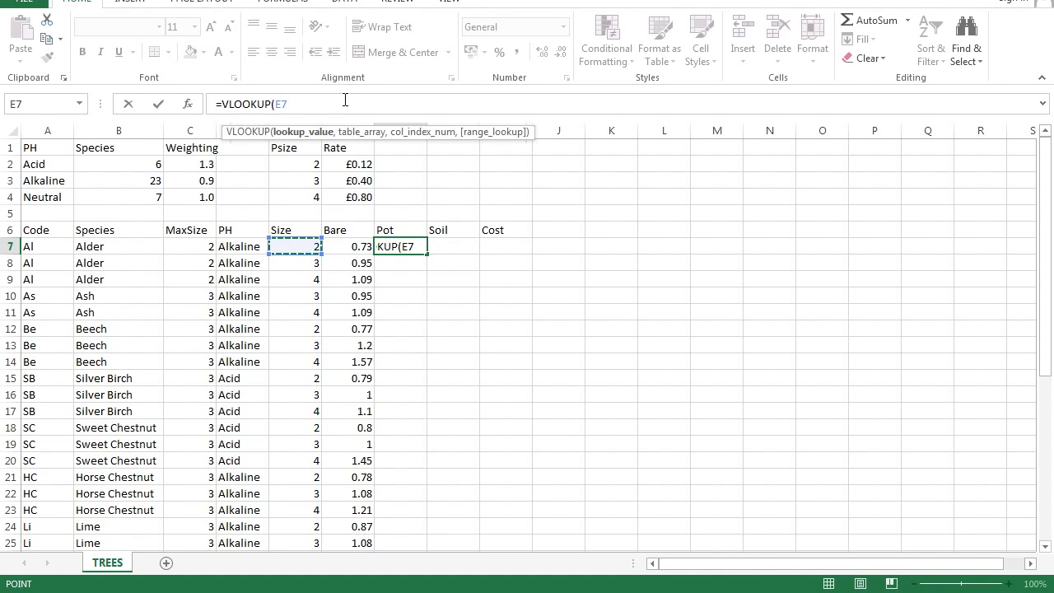
type(",")
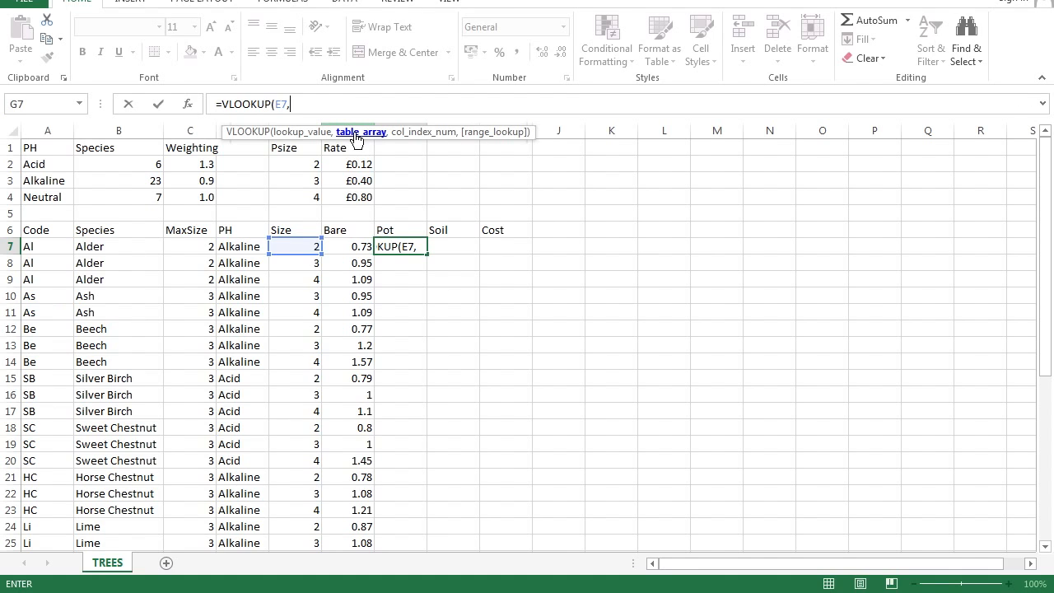
left_click_drag(294, 147, 336, 191)
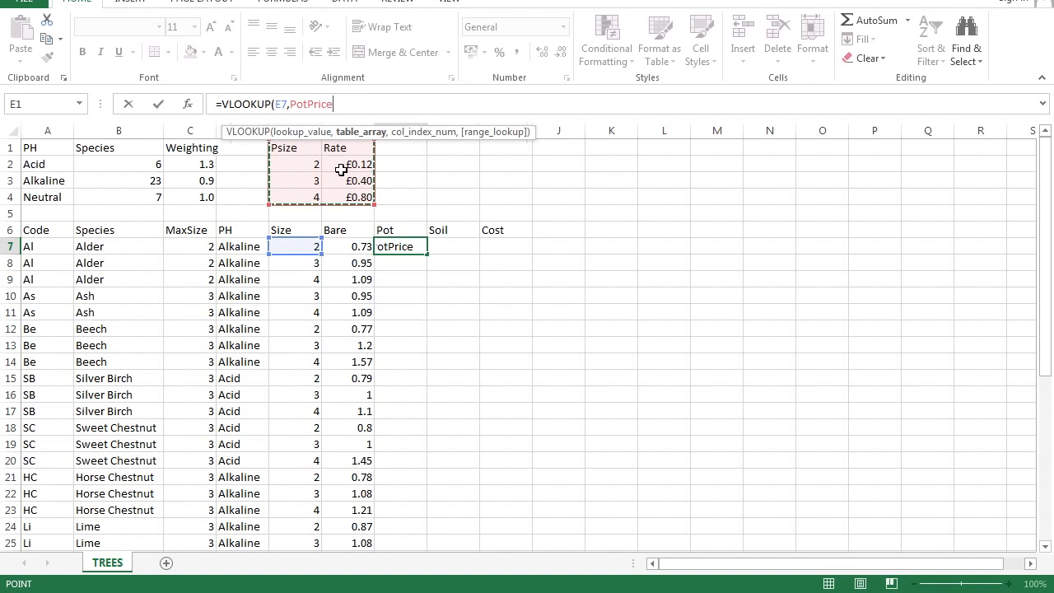
type(",")
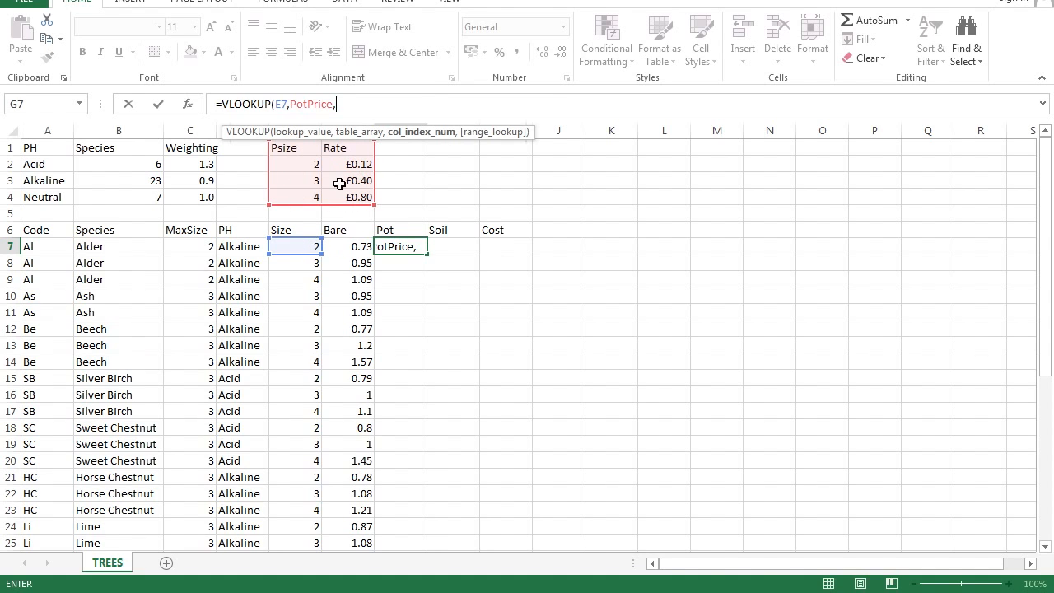
type("2,")
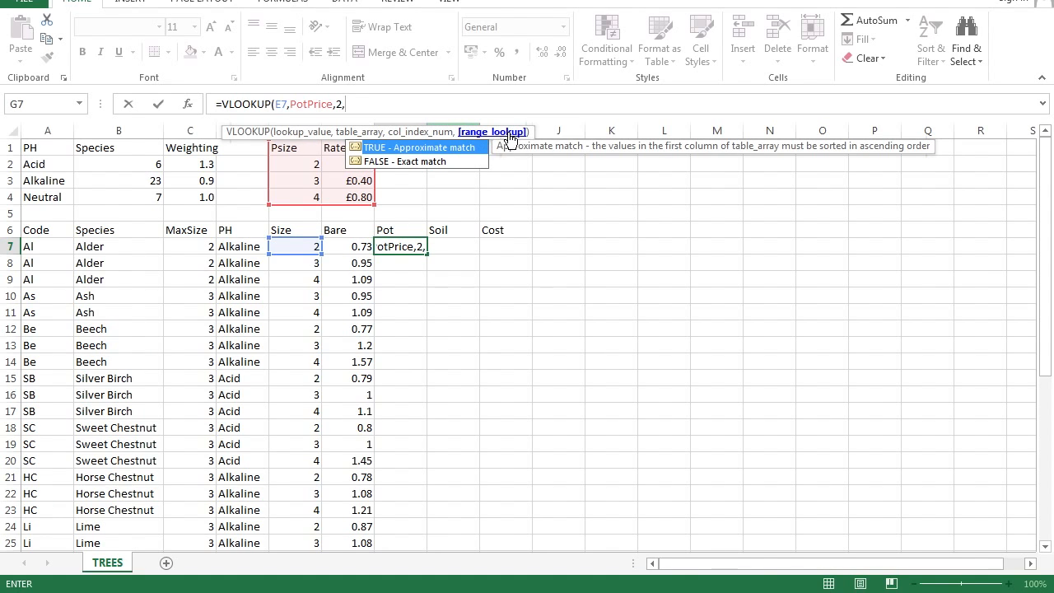
double_click(425, 161)
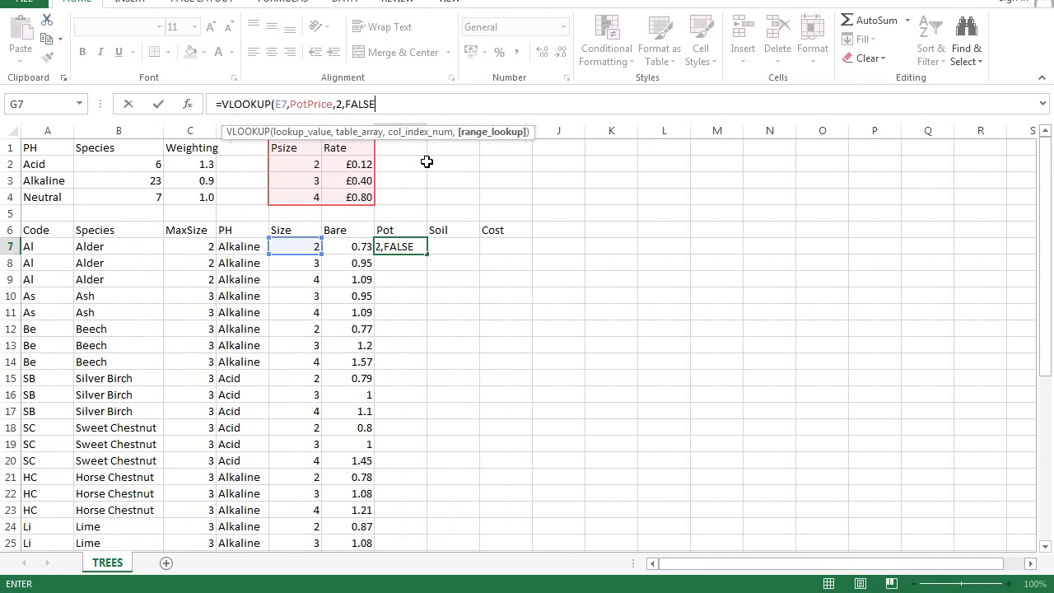
type(")")
key("Return")
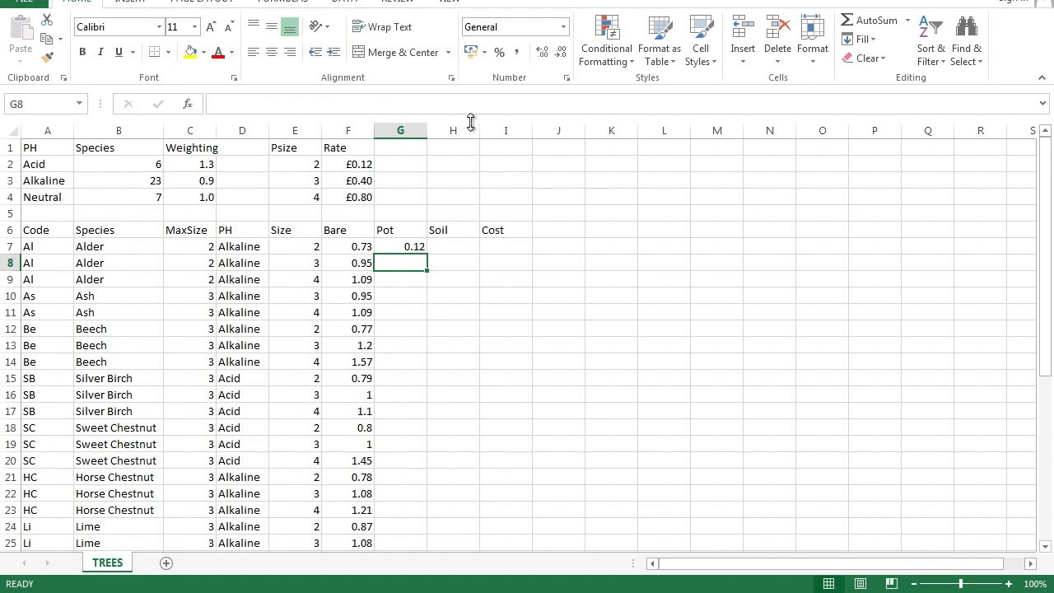
Step: Fill the G7 lookup formula down the Pot column to the last tree row
left_click(407, 246)
left_click_drag(430, 254, 409, 527)
scroll(467, 372, "up", 6)
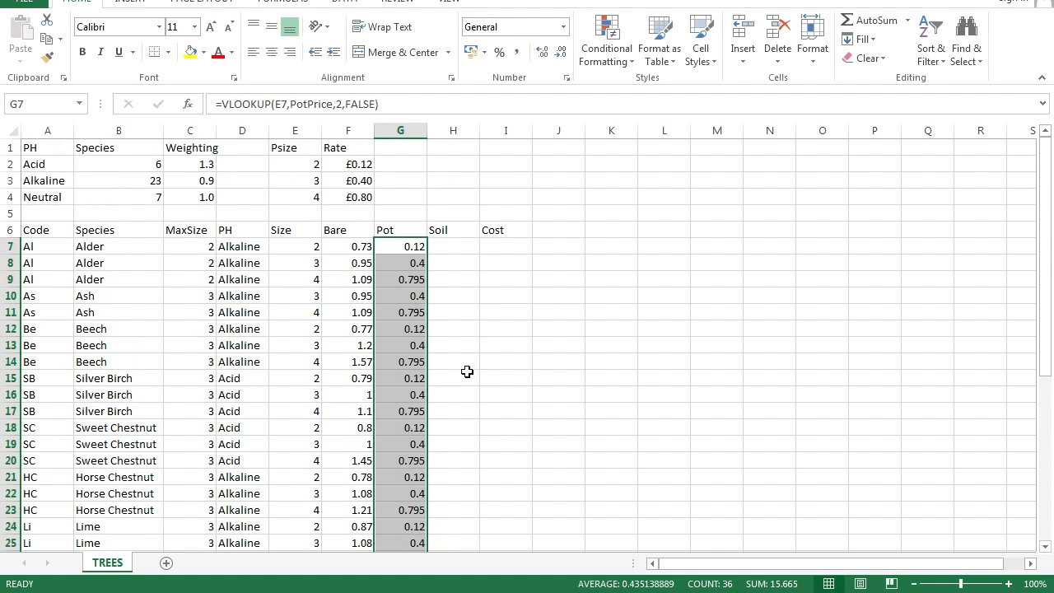
Step: Begin an IF formula in H7 under Soil, with D7 as the cell tested
left_click(465, 248)
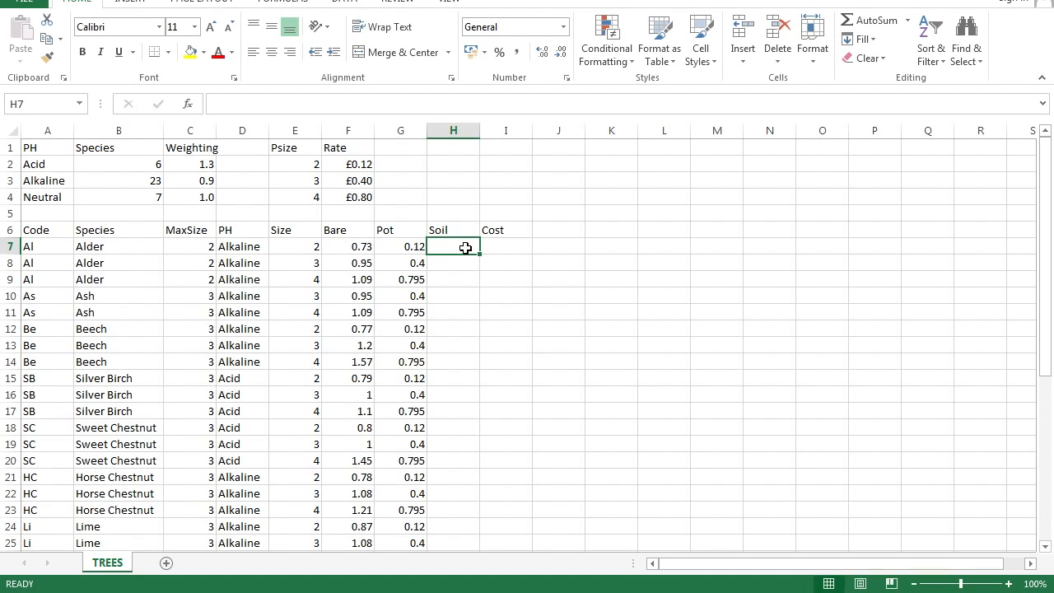
left_click(365, 99)
type("=if(")
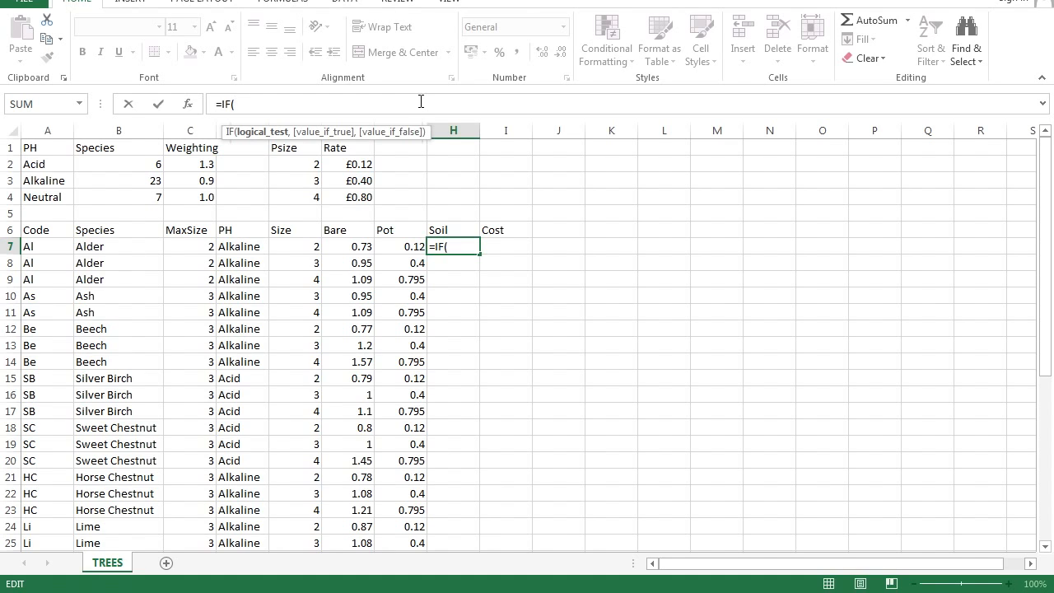
left_click(249, 247)
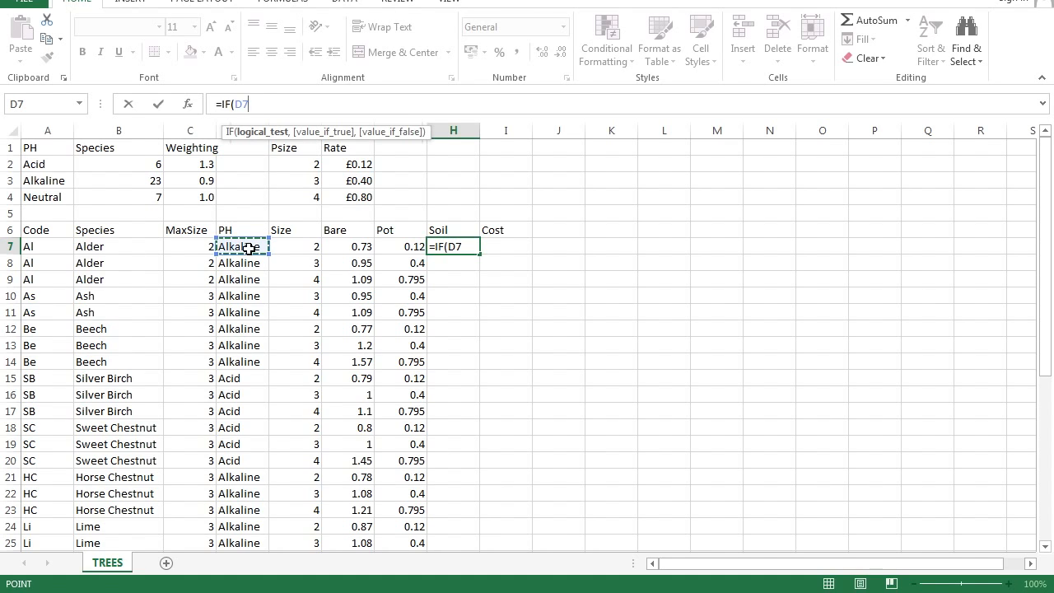
type("=\"ACID")
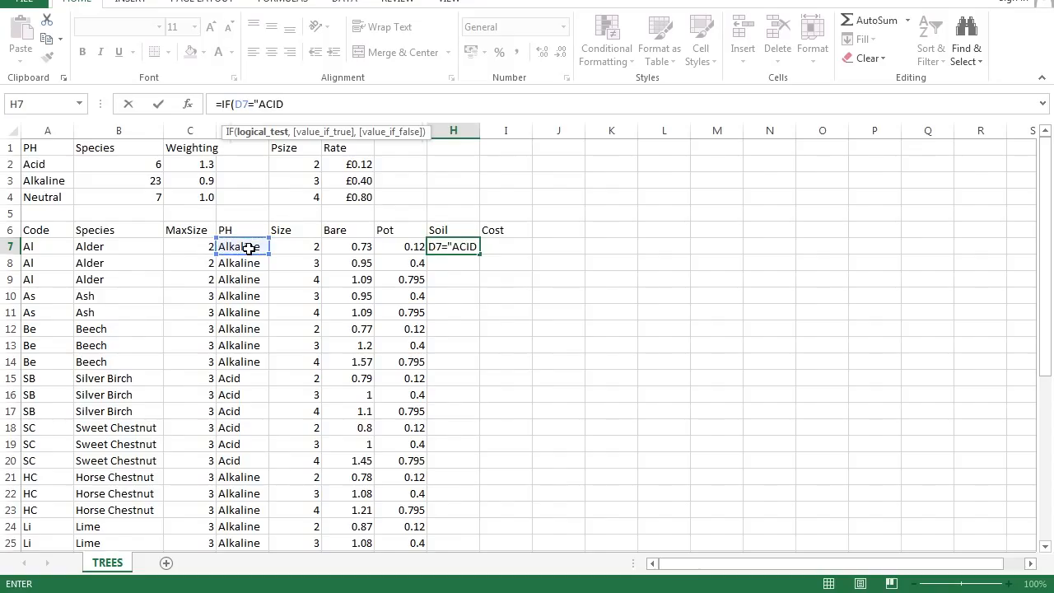
type("\"")
key("BackSpace")
key("BackSpace")
key("BackSpace")
key("BackSpace")
type("cid\"")
key("BackSpace")
key("BackSpace")
key("BackSpace")
key("BackSpace")
key("BackSpace")
key("BackSpace")
type(">100")
key("BackSpace")
key("BackSpace")
key("BackSpace")
key("BackSpace")
Step: Make the H7 formula test D7 for "Acid" and return acid*F7 when true
type("=\"Acid\",")
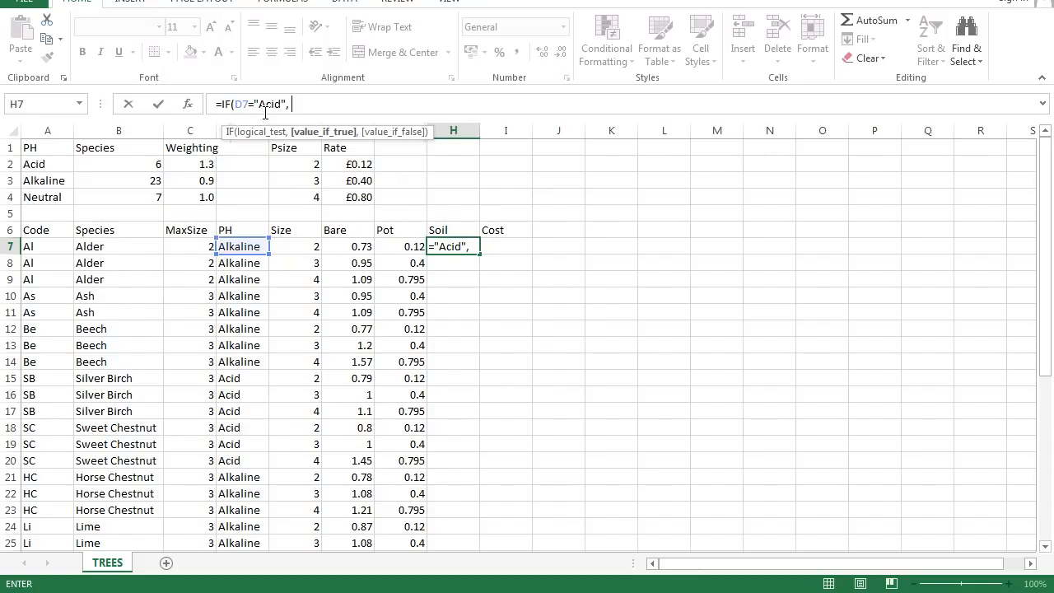
left_click(187, 164)
type("*")
left_click(351, 246)
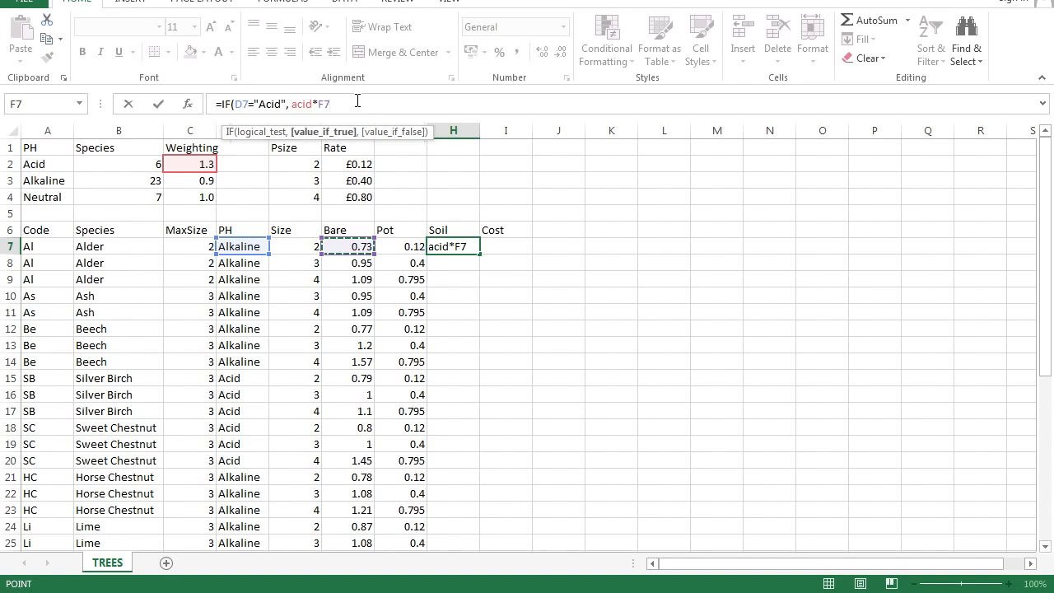
type(",")
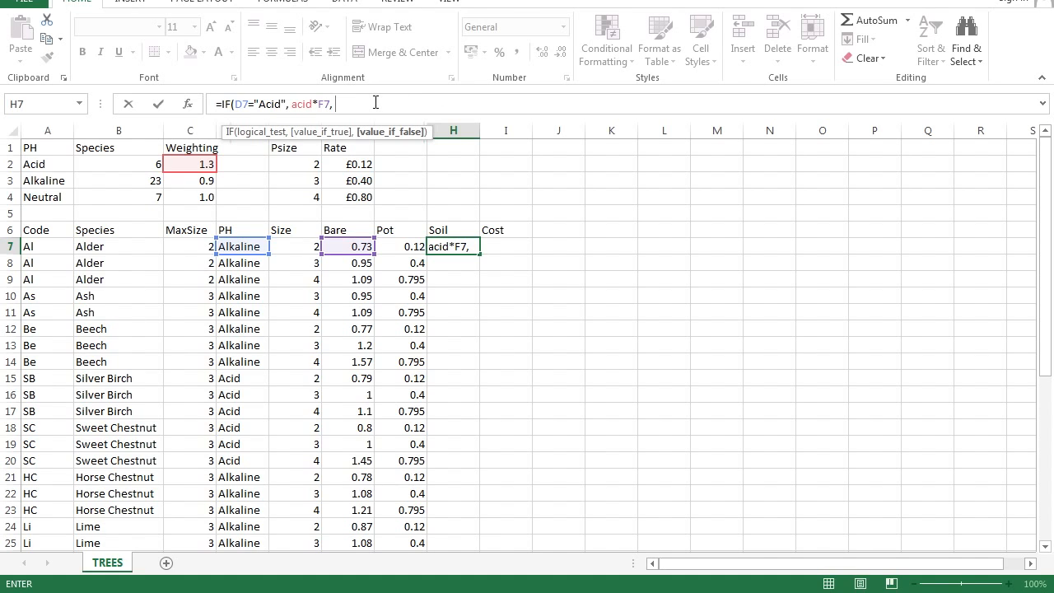
Step: Nest a second IF as the false value, testing D7="Alkaline" and returning alkaline*F7 when true
type("IF(")
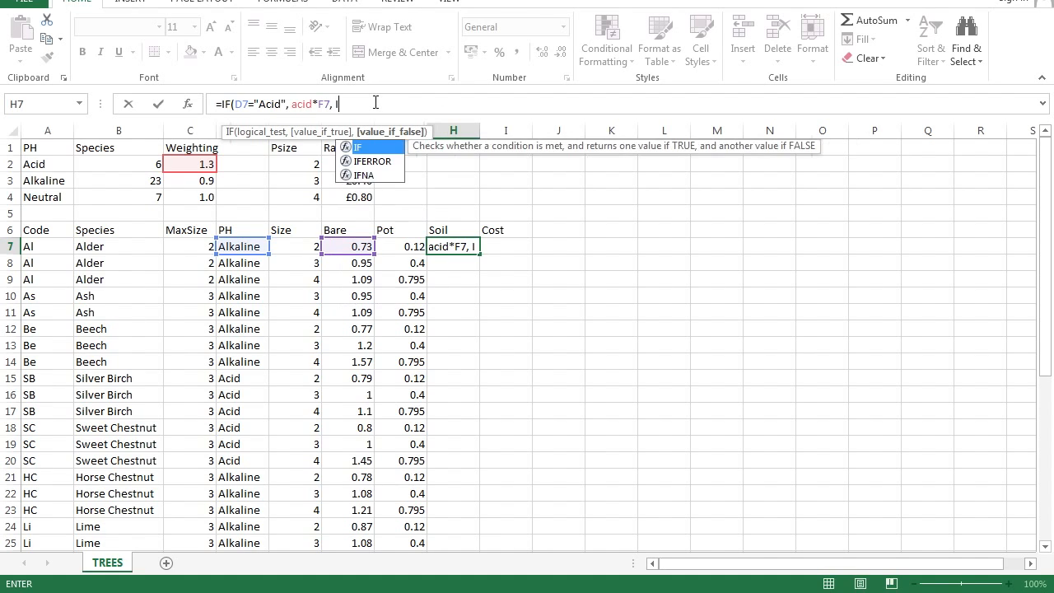
left_click(251, 248)
type("=")
type("\"Al")
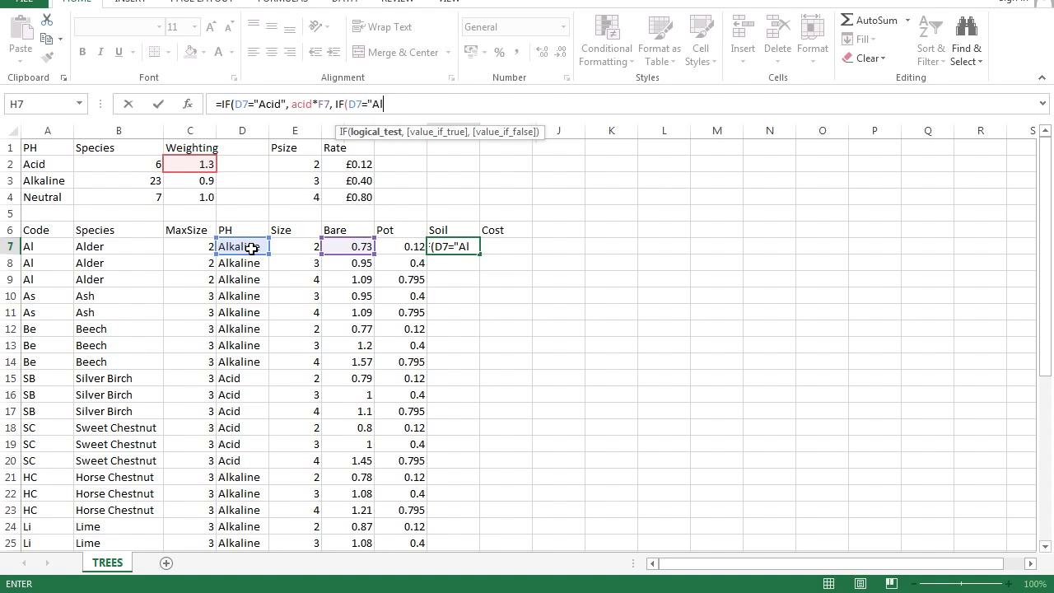
type("kaline\",")
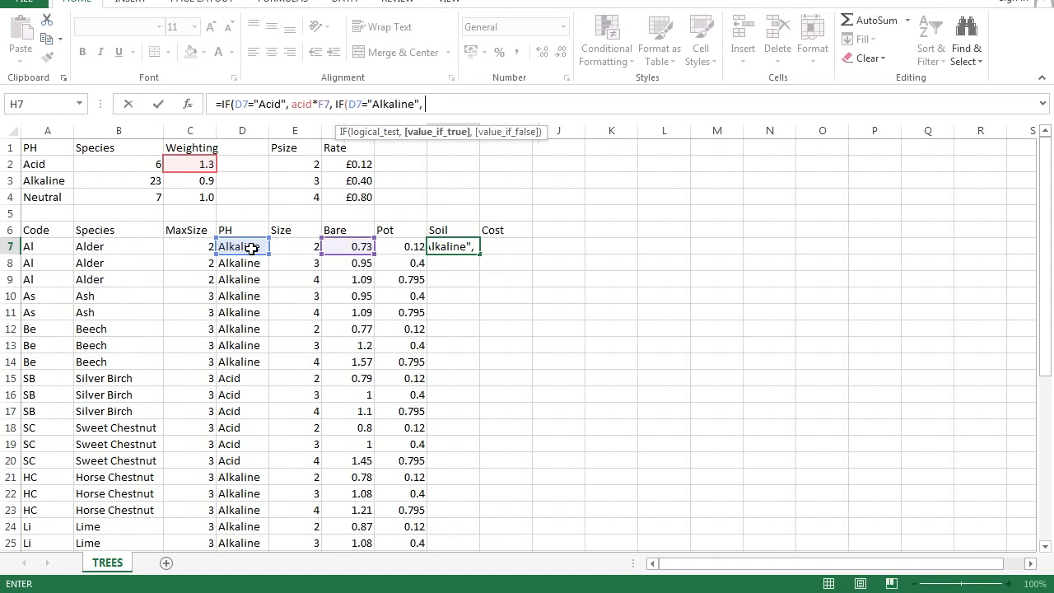
left_click(192, 182)
type("*")
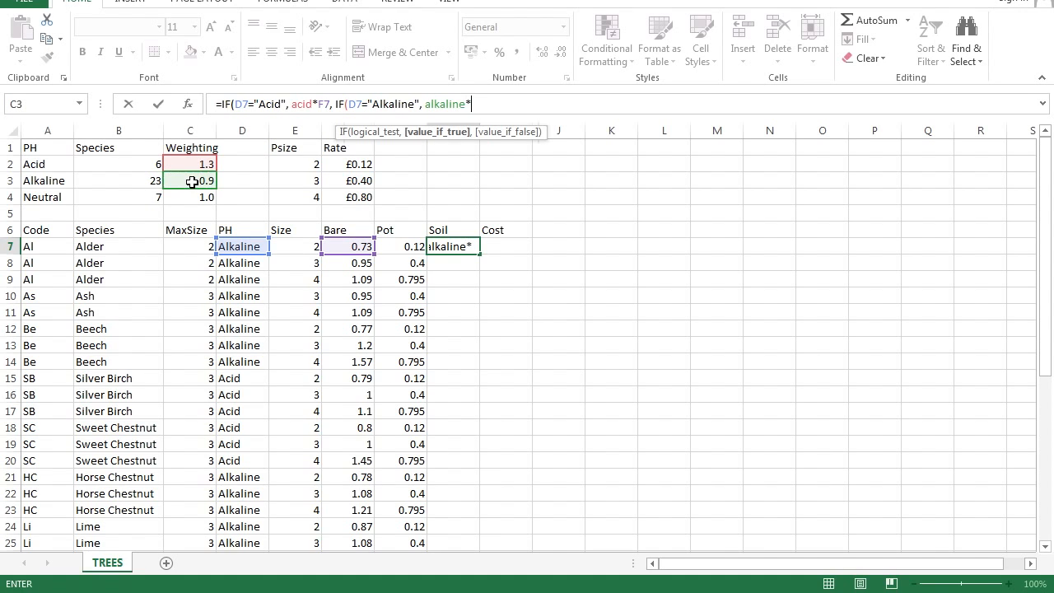
left_click(351, 247)
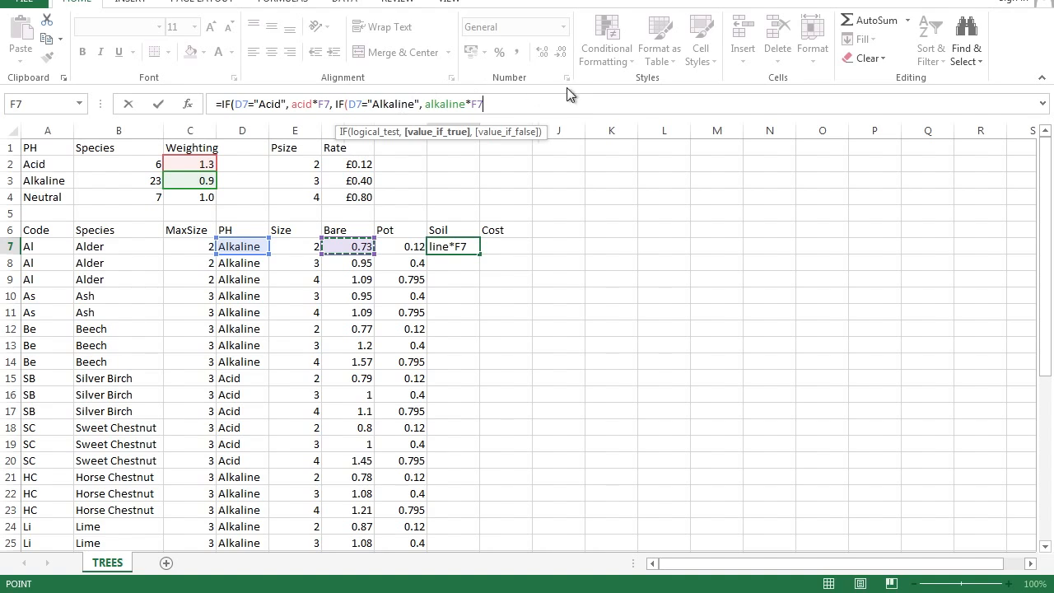
type(",")
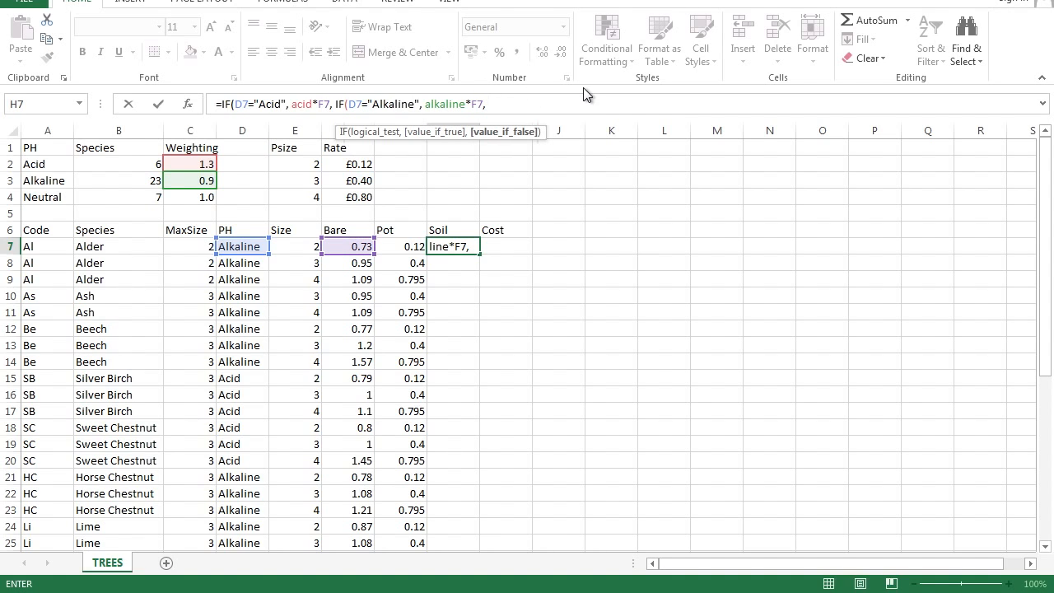
Step: Set neutral*F7 as the nested IF's false value and complete the formula in H7
left_click(187, 199)
type("*")
left_click(346, 246)
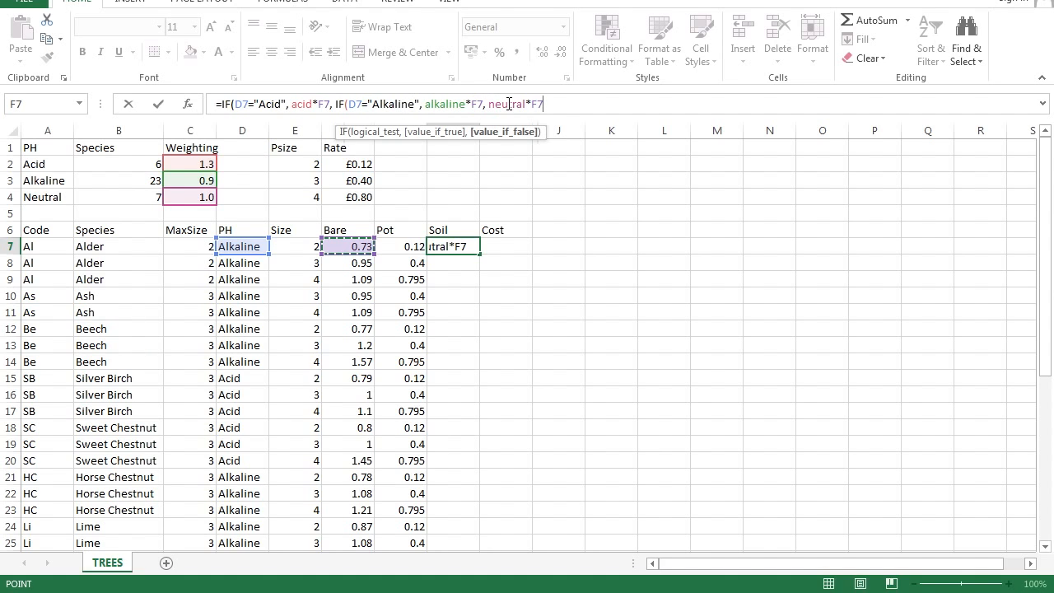
type(")")
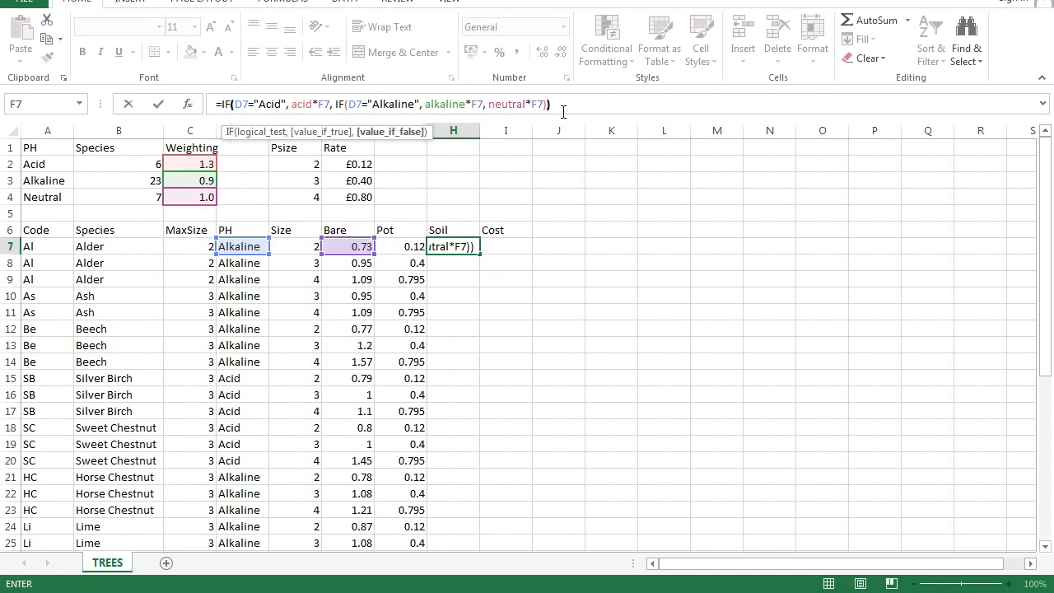
key("Return")
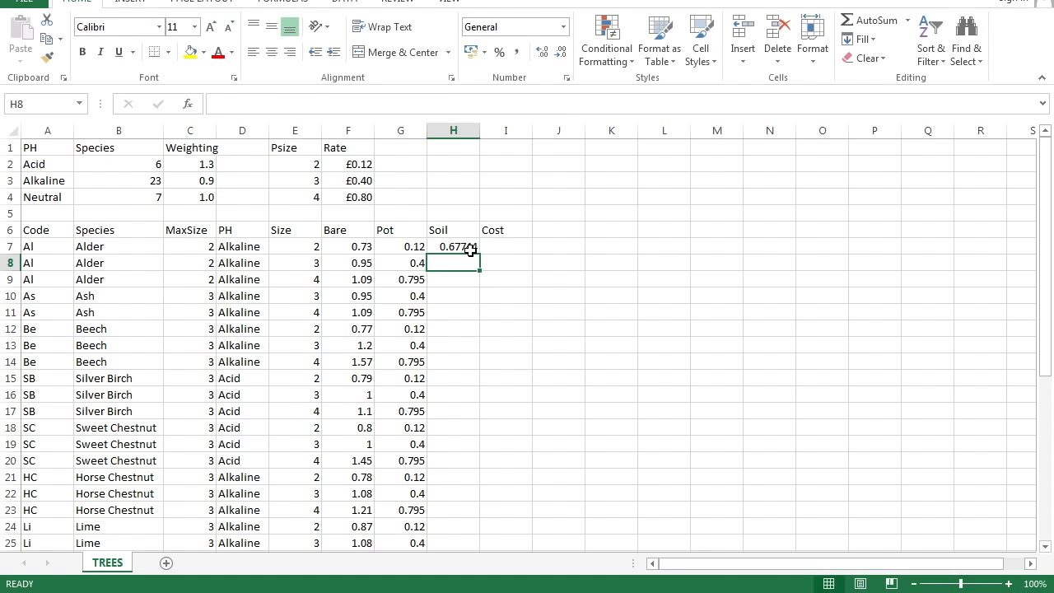
Step: Fill the H7 nested IF formula down the Soil column to the last tree row
left_click(473, 250)
left_click_drag(479, 253, 480, 435)
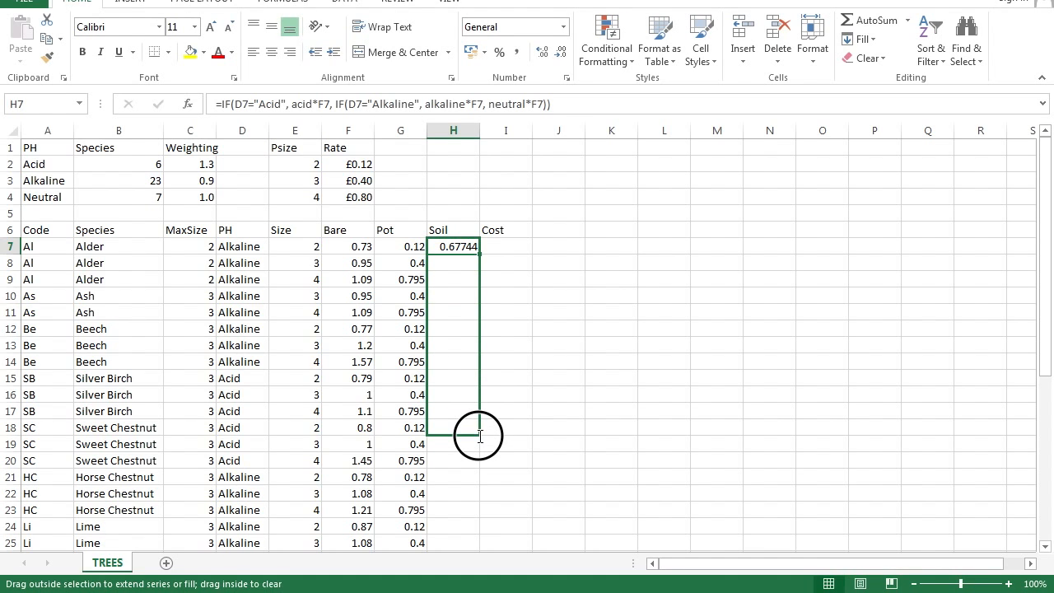
left_click_drag(480, 435, 461, 528)
left_click_drag(1045, 412, 1043, 173)
left_click(510, 244)
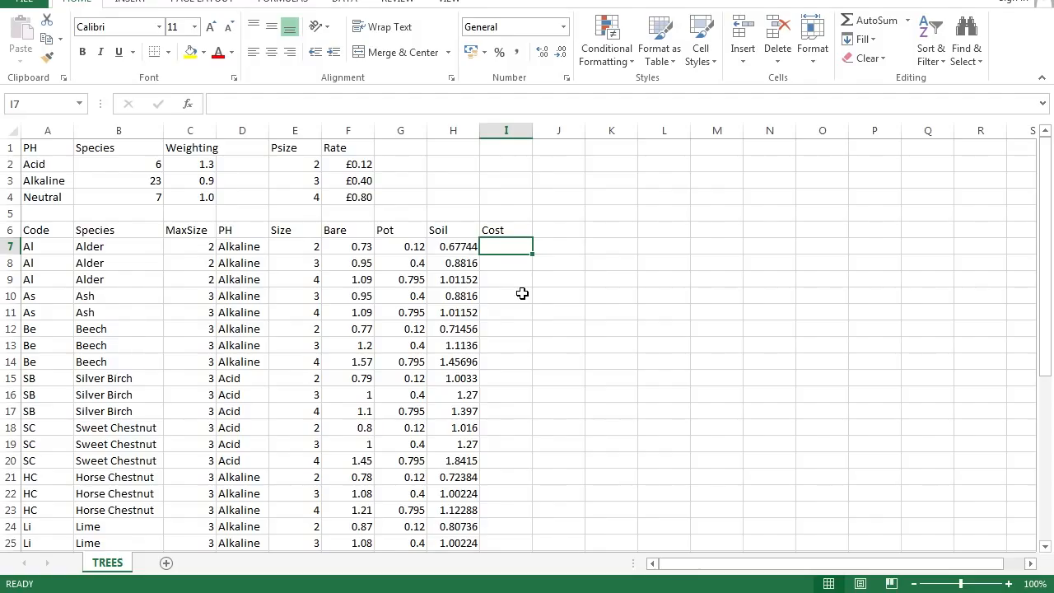
left_click(406, 247)
left_click(464, 247)
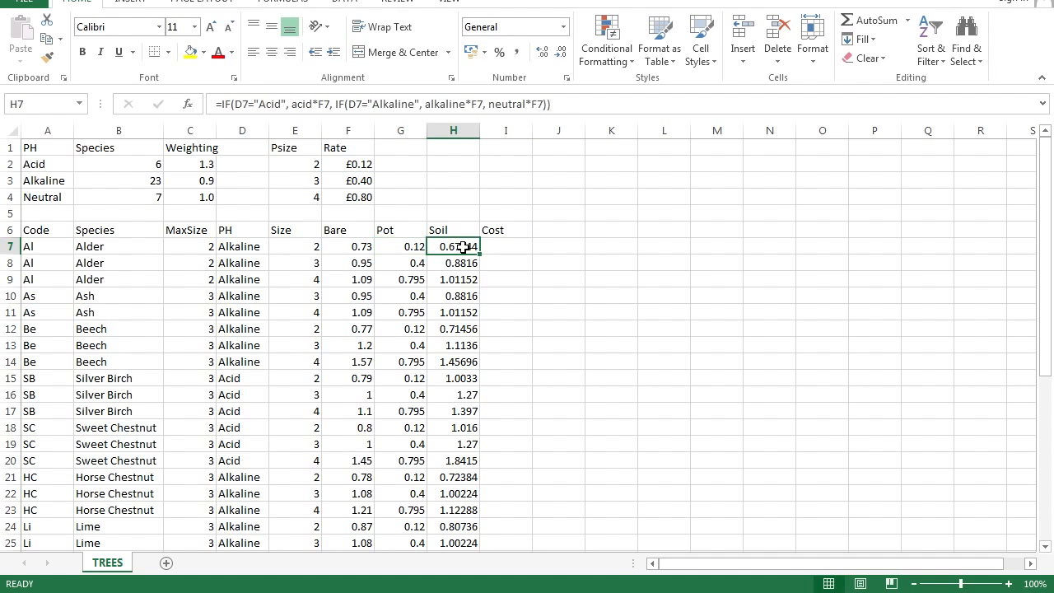
left_click(514, 247)
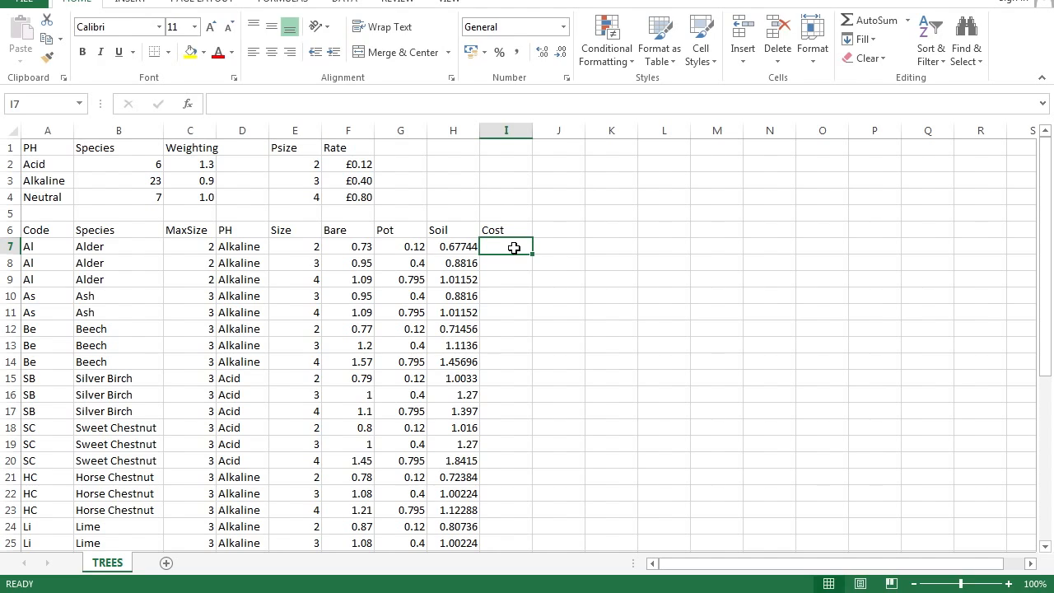
type("=")
left_click(412, 247)
type("+")
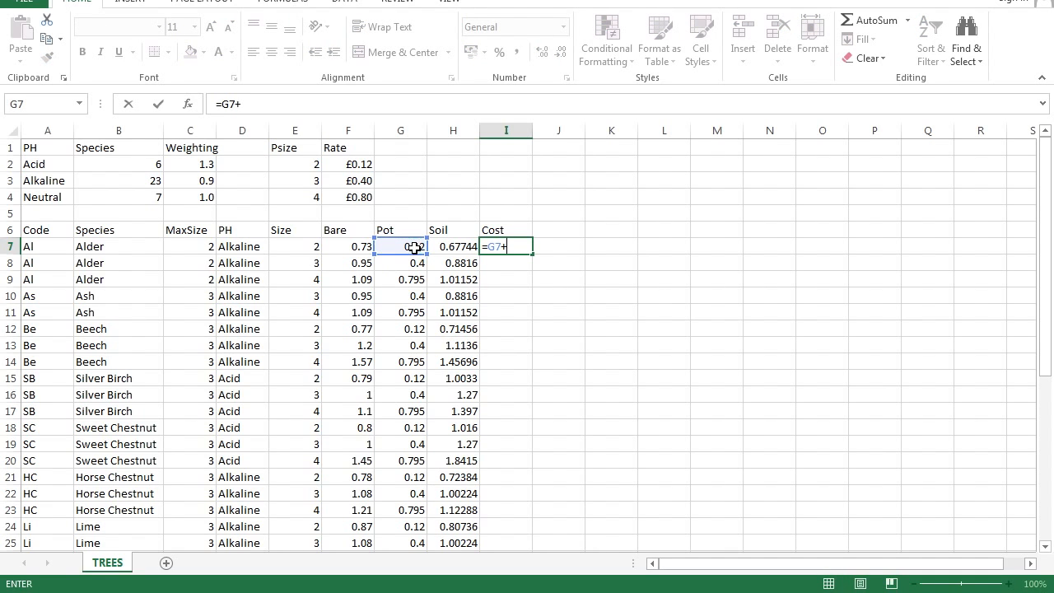
left_click(444, 247)
key("Escape")
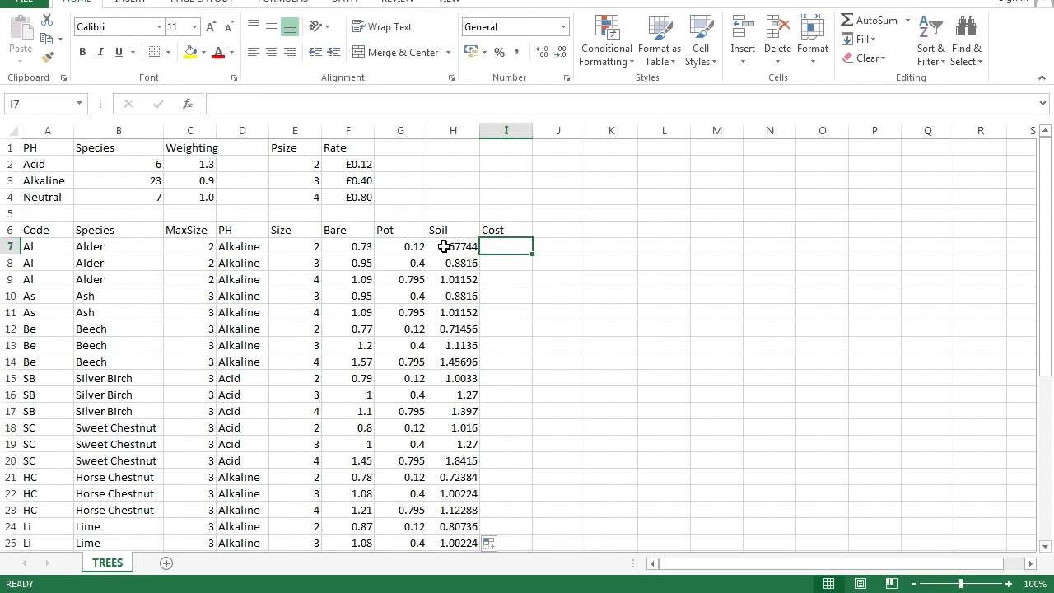
Step: Use AutoSum to add the first Alder row's Pot and Soil values, G7:H7, giving =SUM(G7:H7) in Cost cell I7
left_click_drag(396, 247, 454, 245)
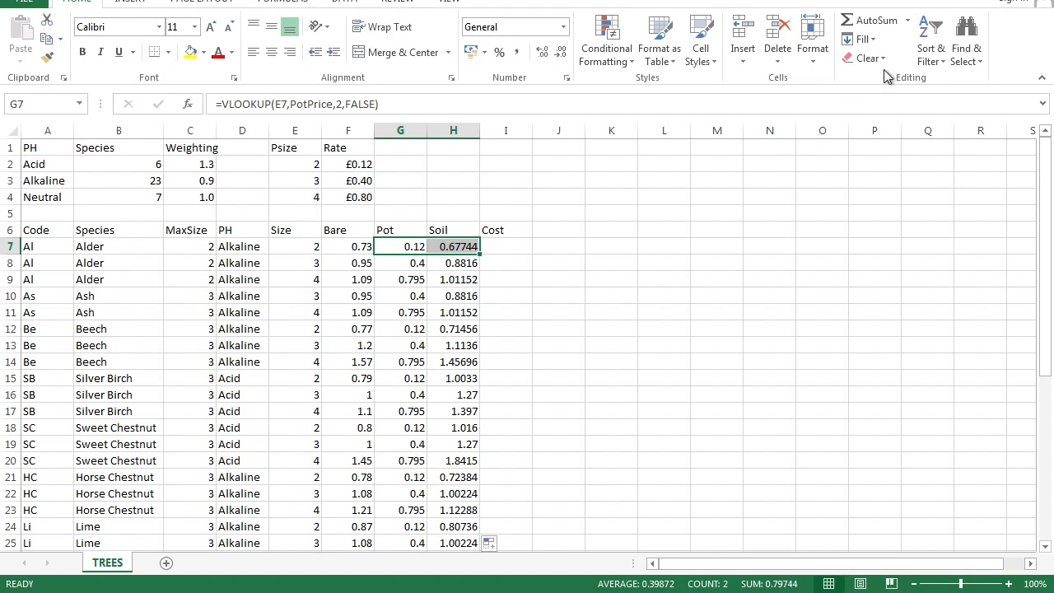
left_click(910, 21)
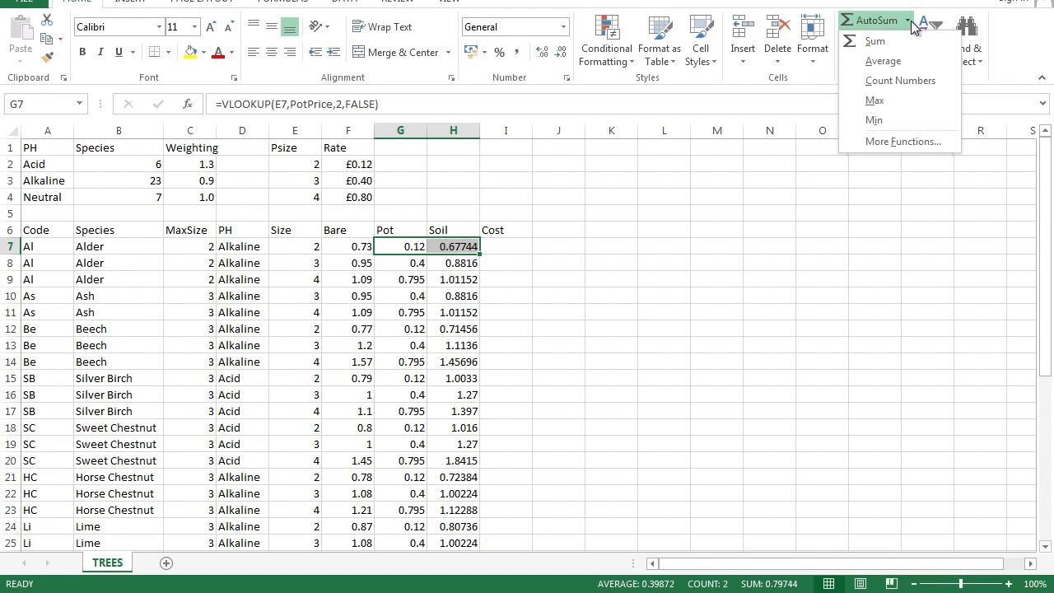
left_click(887, 46)
left_click(537, 278)
Step: Fill the I7 SUM formula down the Cost column to the last tree row
left_click(522, 245)
mouse_move(529, 258)
left_mouse_down()
mouse_move(532, 579)
mouse_move(507, 512)
left_mouse_up()
left_click_drag(1047, 401, 1046, 165)
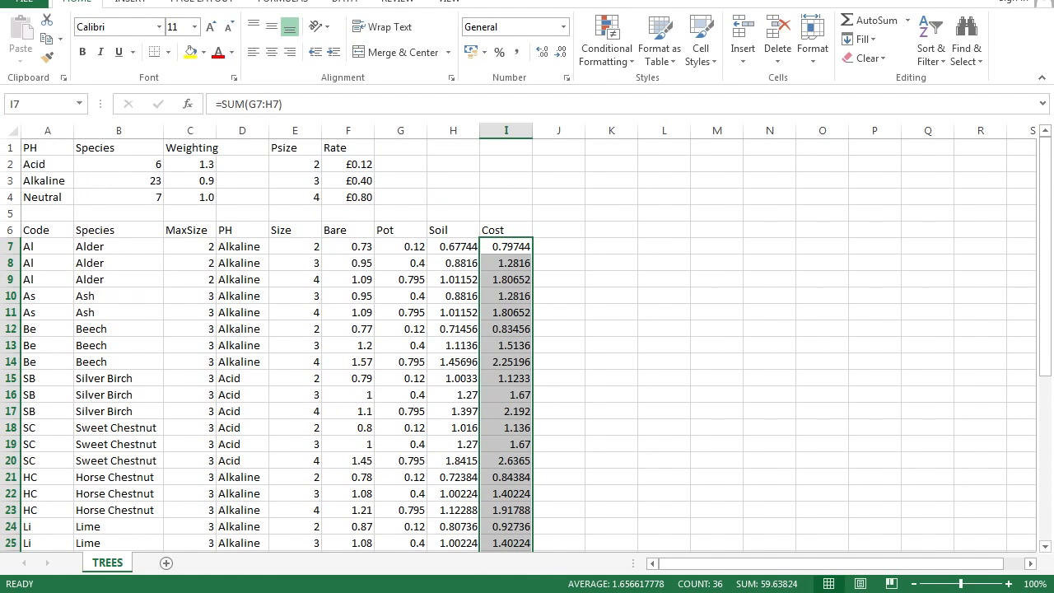
left_click(516, 244)
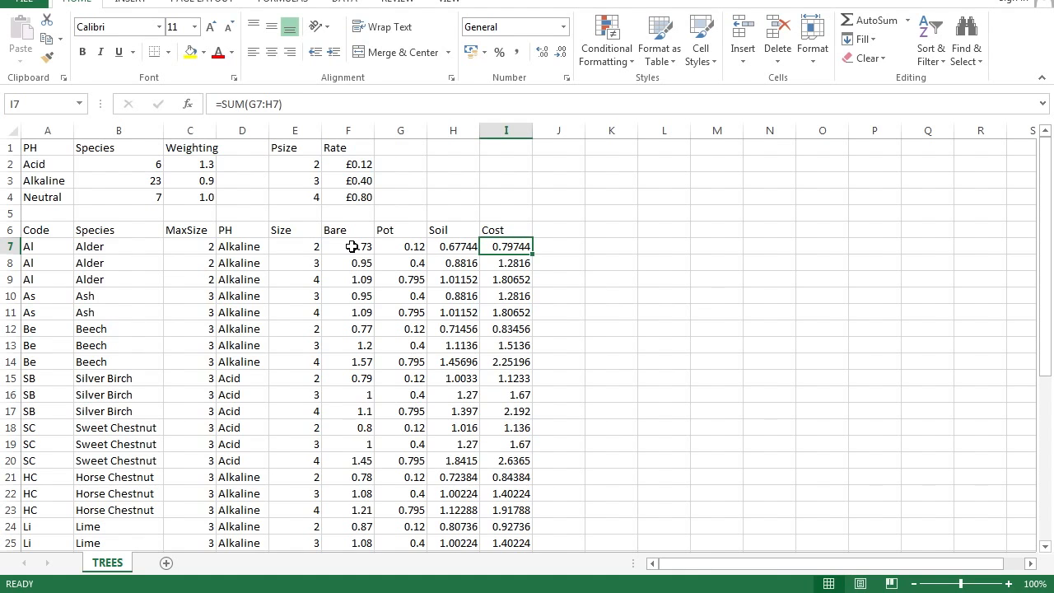
Step: Format the Bare, Pot, Soil and Cost values in F7:I42 as Currency with the £ symbol and 2 decimal places
left_click_drag(351, 246, 502, 528)
right_click(485, 391)
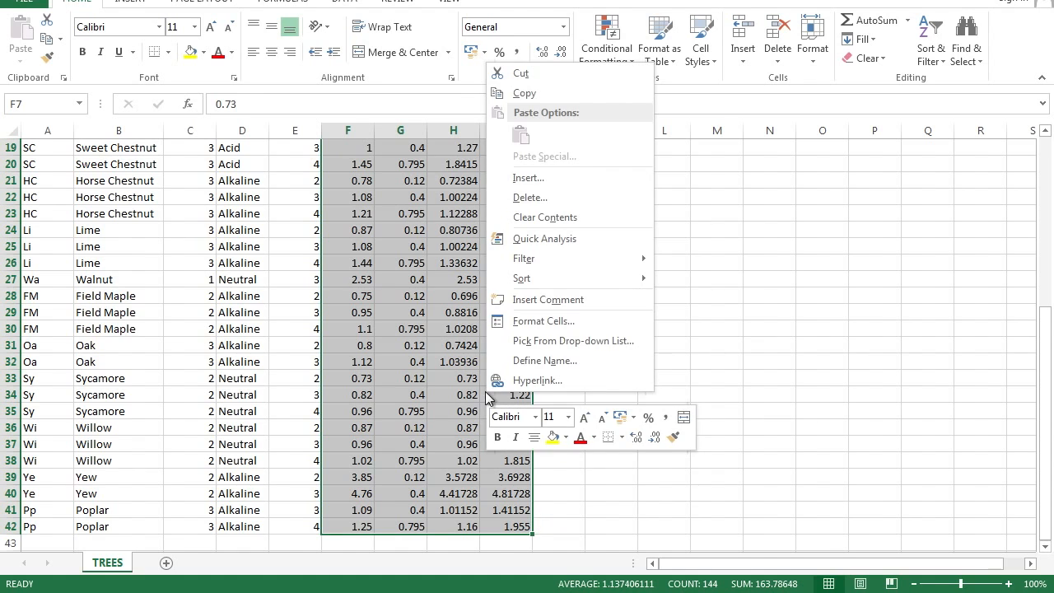
left_click(533, 320)
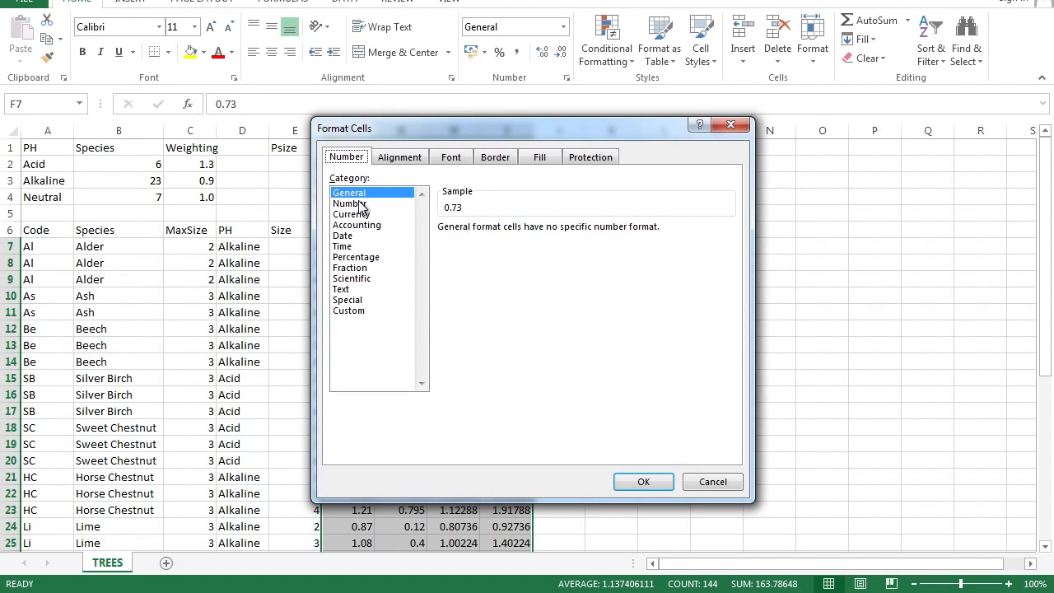
left_click(355, 215)
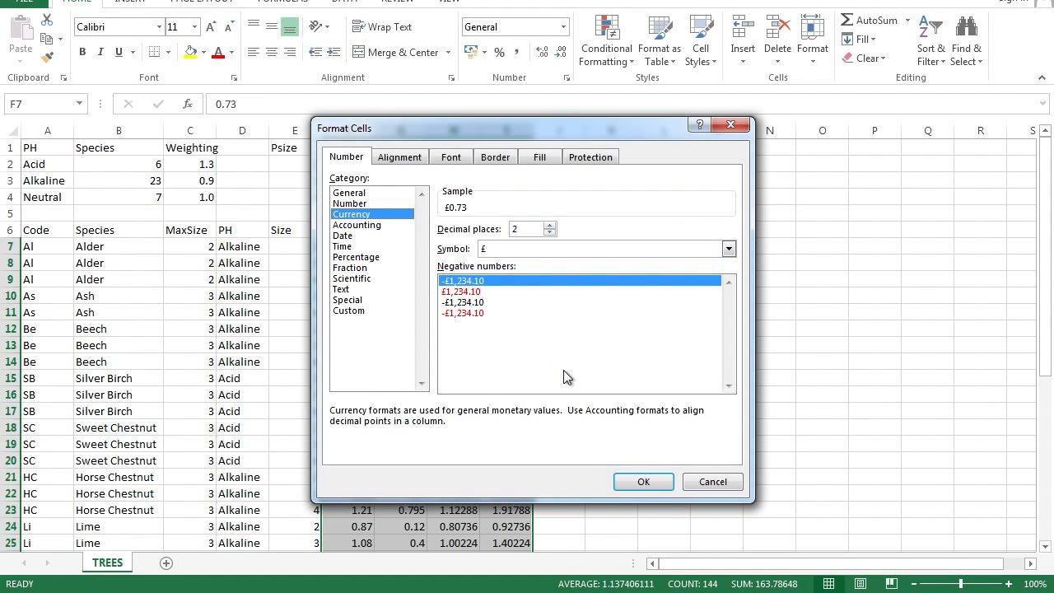
left_click(632, 485)
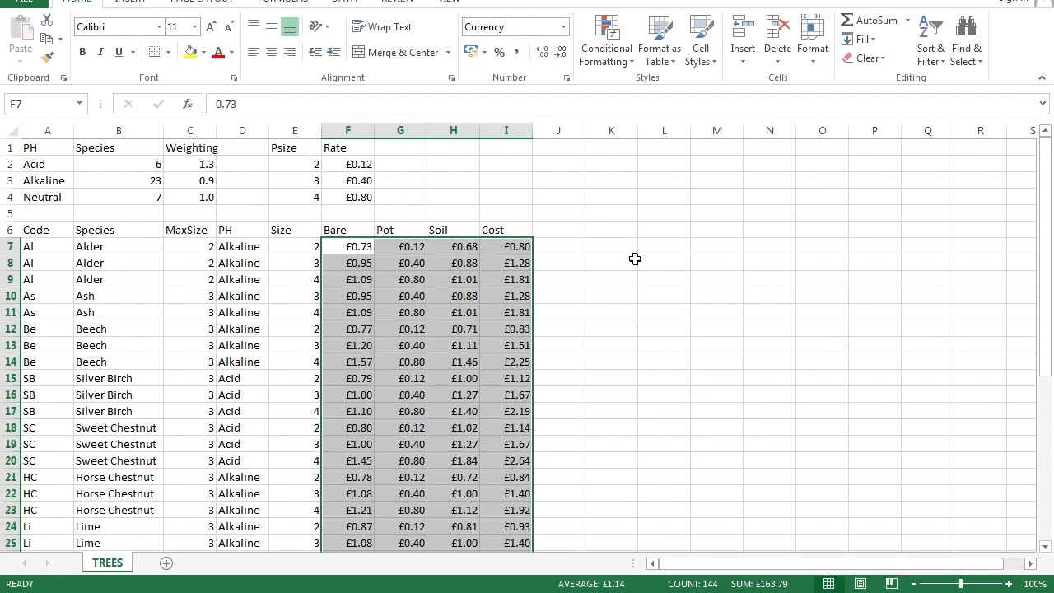